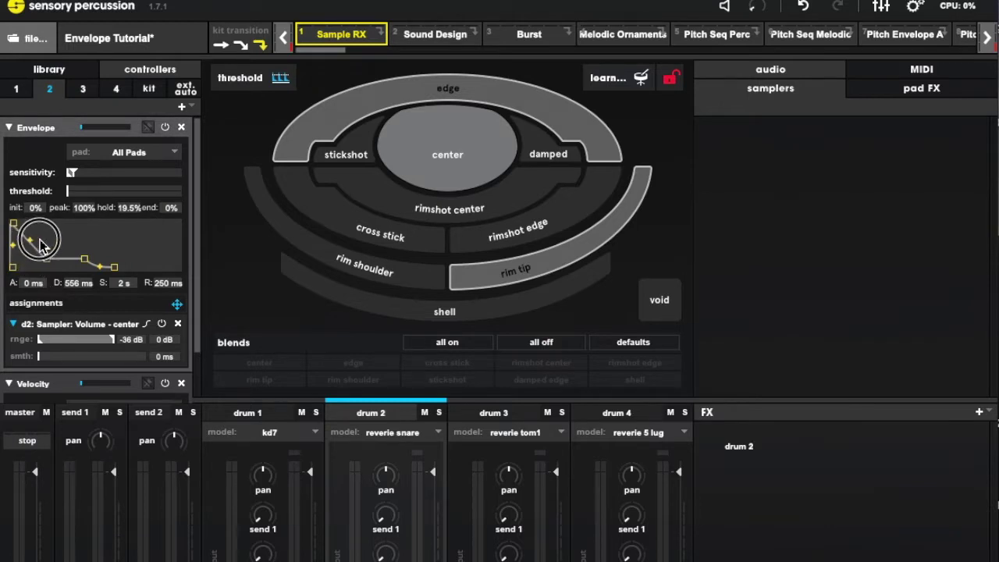
- Drag the Envelope decay curve handle upward to turn the curve from concave to convex
left_click_drag(32, 262, 115, 209)
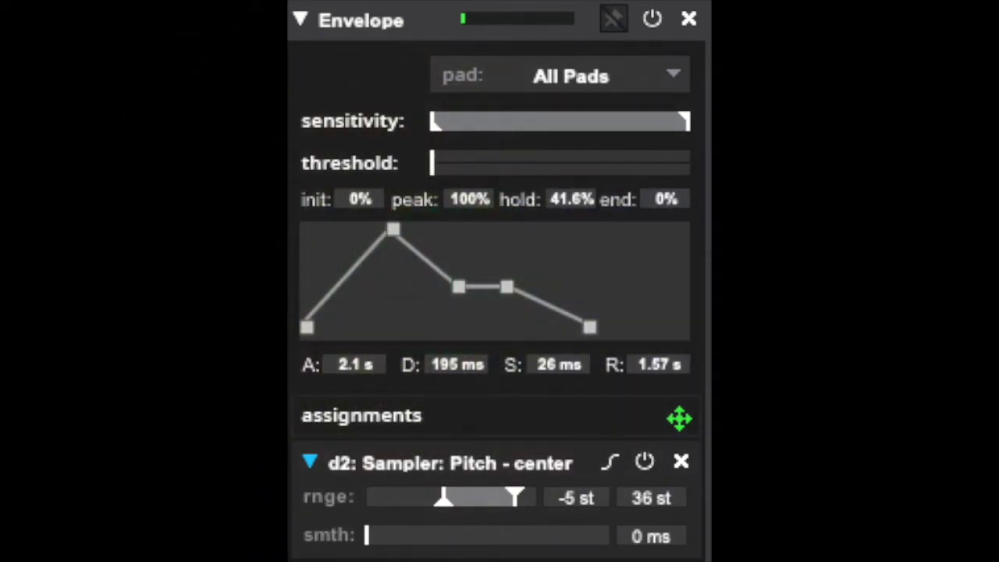
- Expand the Envelope Controller Tutorial and samples folders to list the kit file and audio samples
left_click(25, 109)
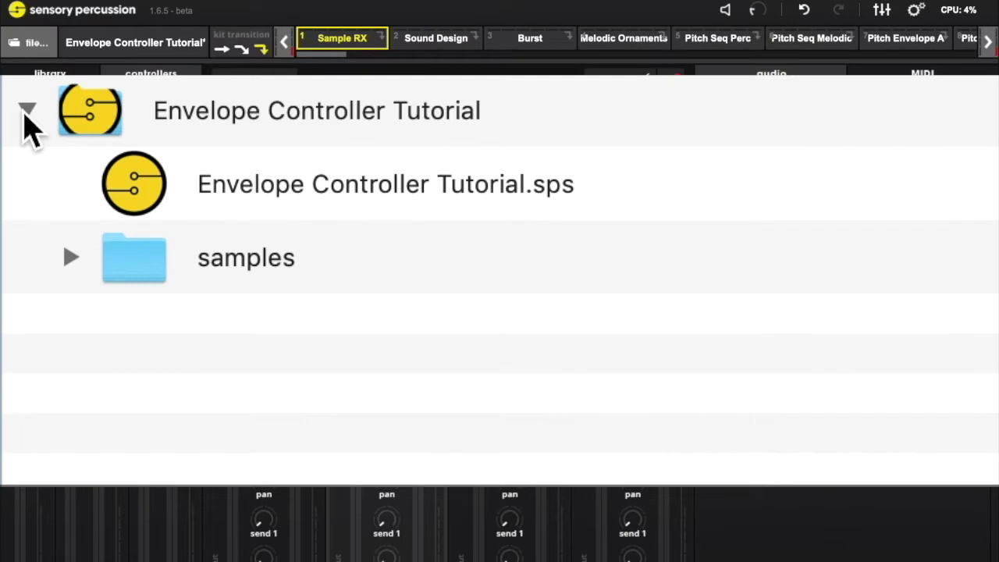
left_click(72, 258)
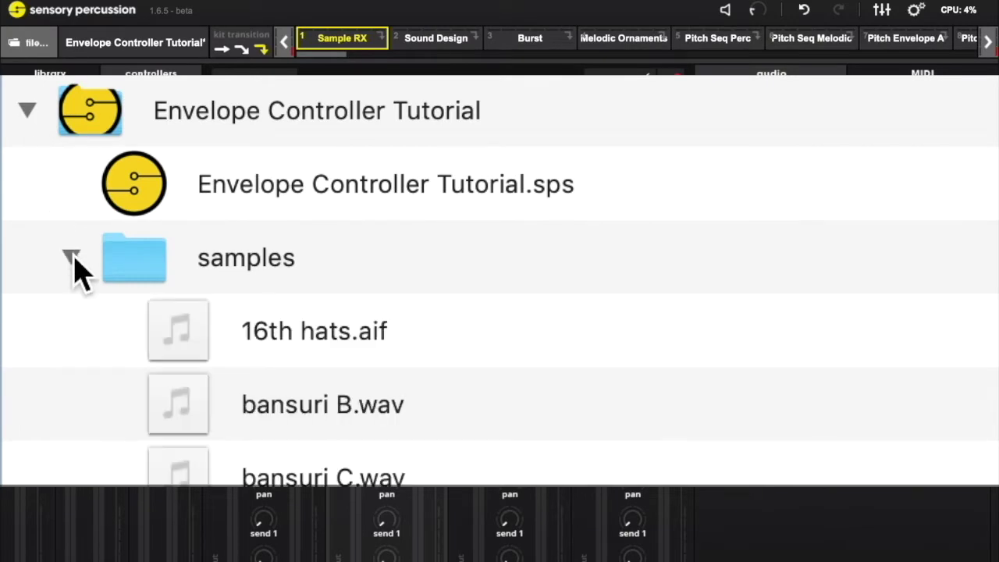
scroll(286, 343, "down", 15)
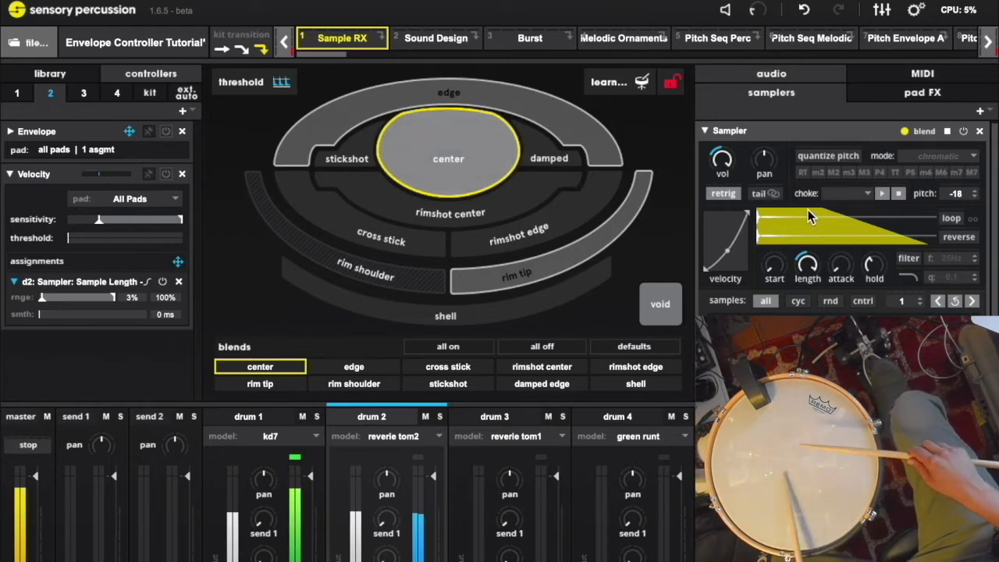
- Enable the Velocity controller for sample length and expand the Envelope controller's graph
left_click(165, 175)
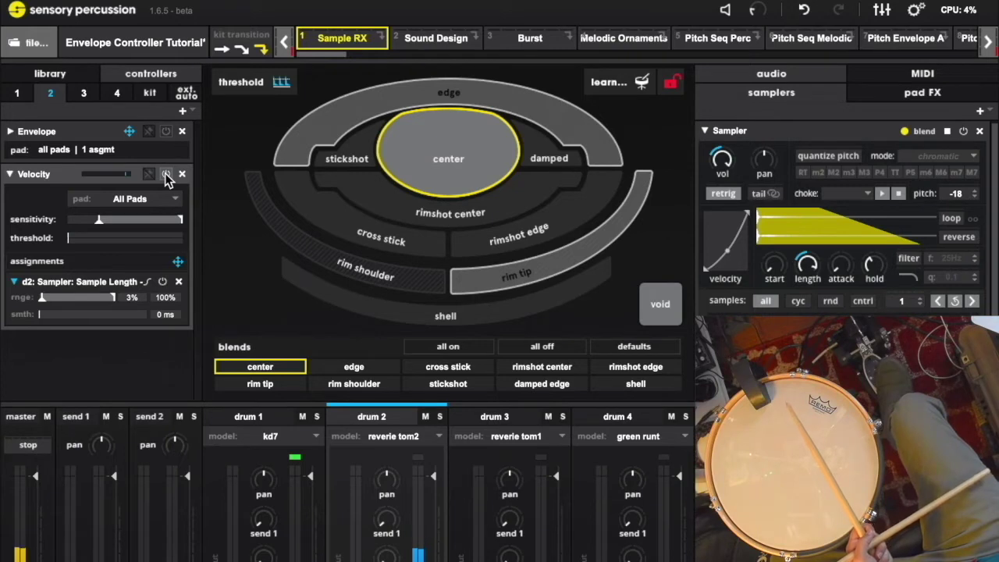
left_click(9, 132)
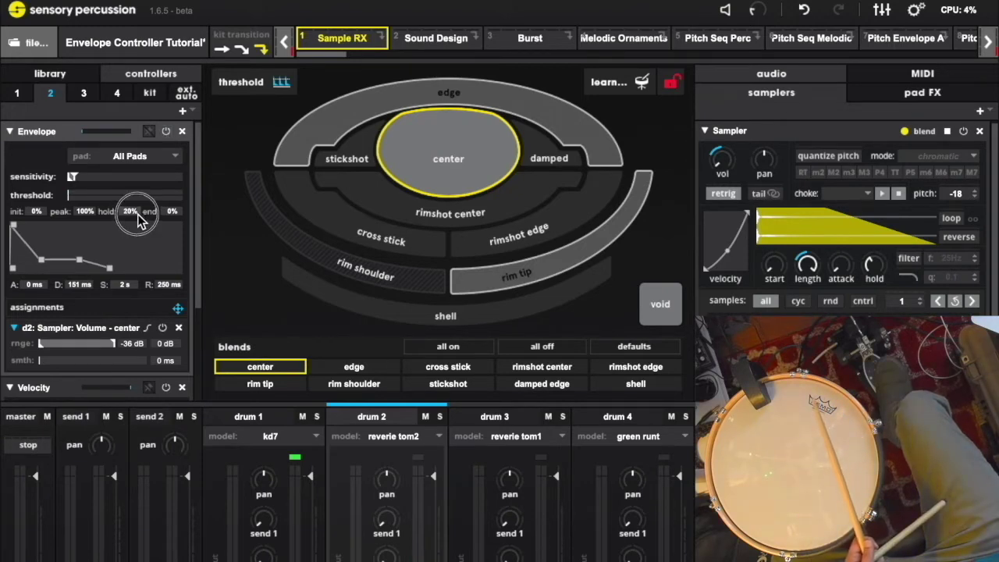
- Adjust the volume Envelope's hold from 20% to about 50%
left_click_drag(138, 211, 140, 201)
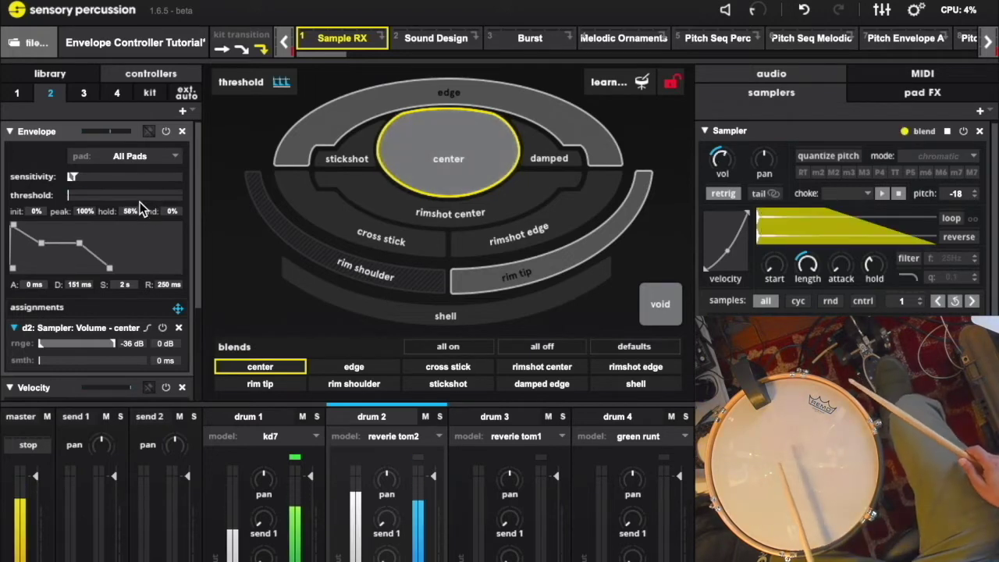
left_click_drag(140, 209, 140, 215)
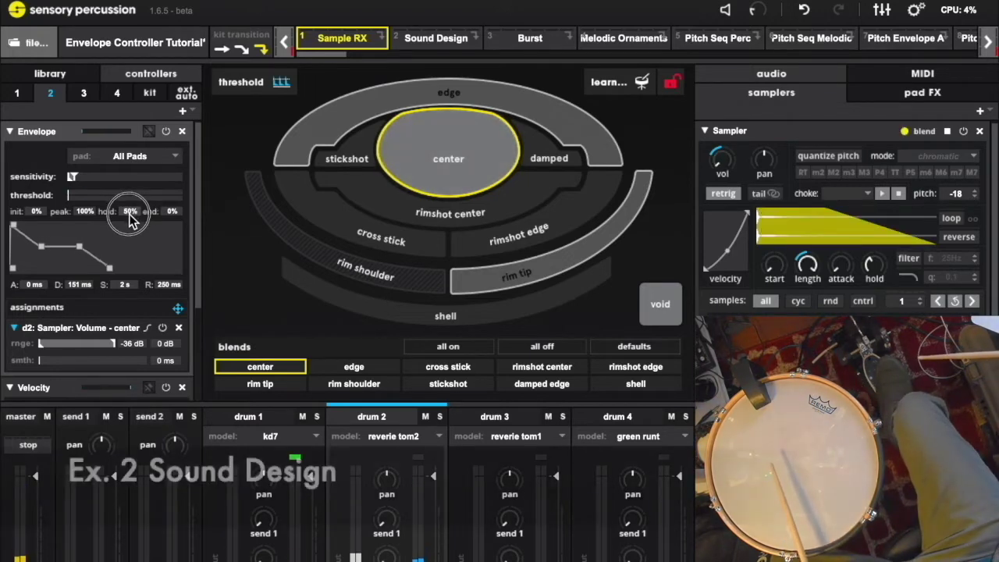
- Advance to the Sound Design kit, then select the pad's rim tip zone
key("Right")
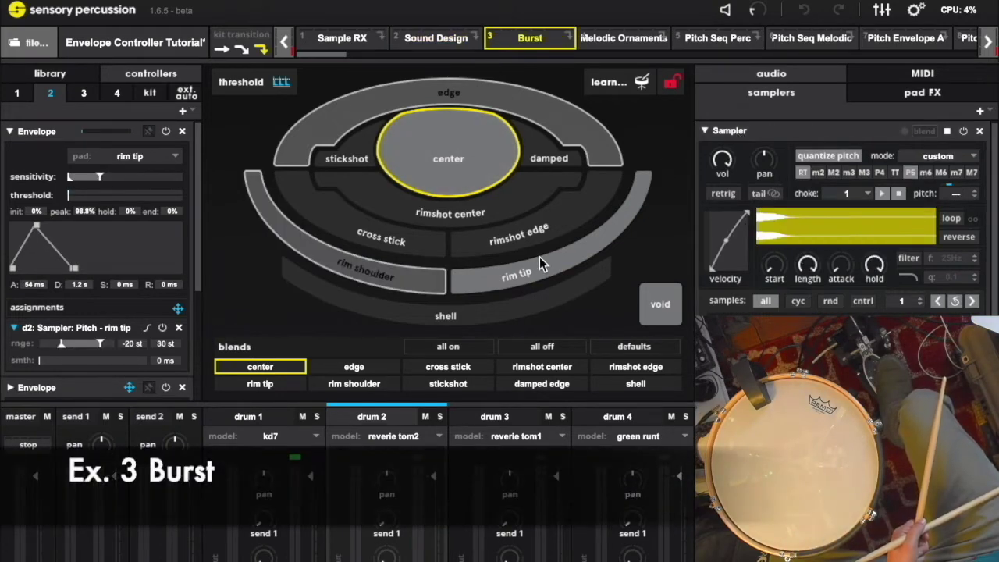
left_click(526, 277)
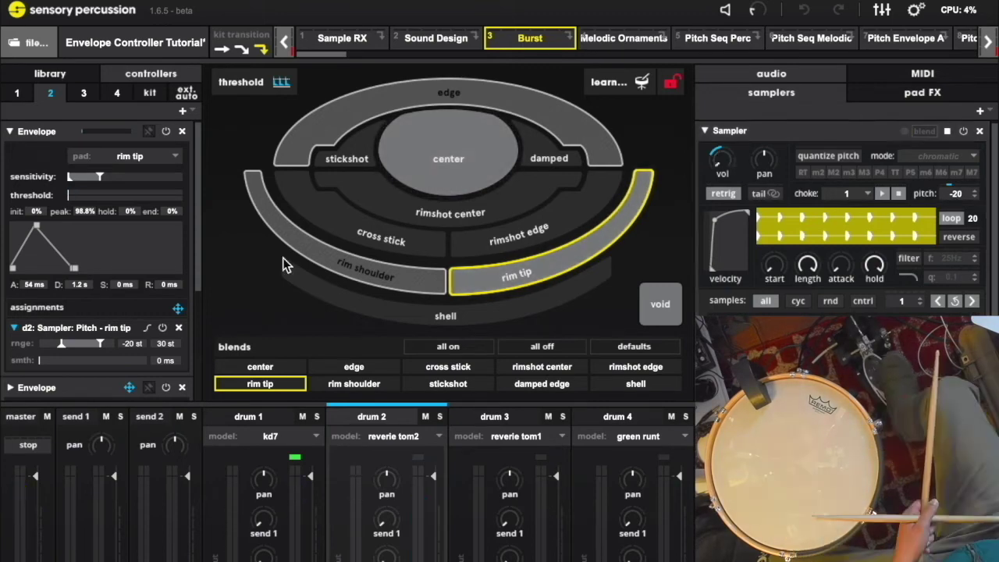
- Adjust the Burst envelope's decay and attack points, then select the pad's center zone
left_click_drag(78, 285, 80, 277)
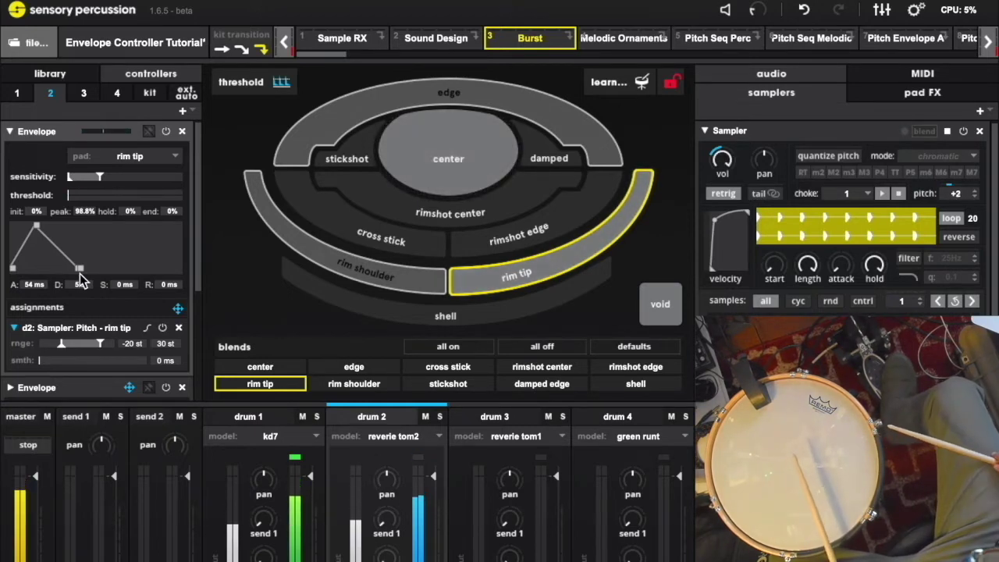
left_click_drag(33, 286, 29, 287)
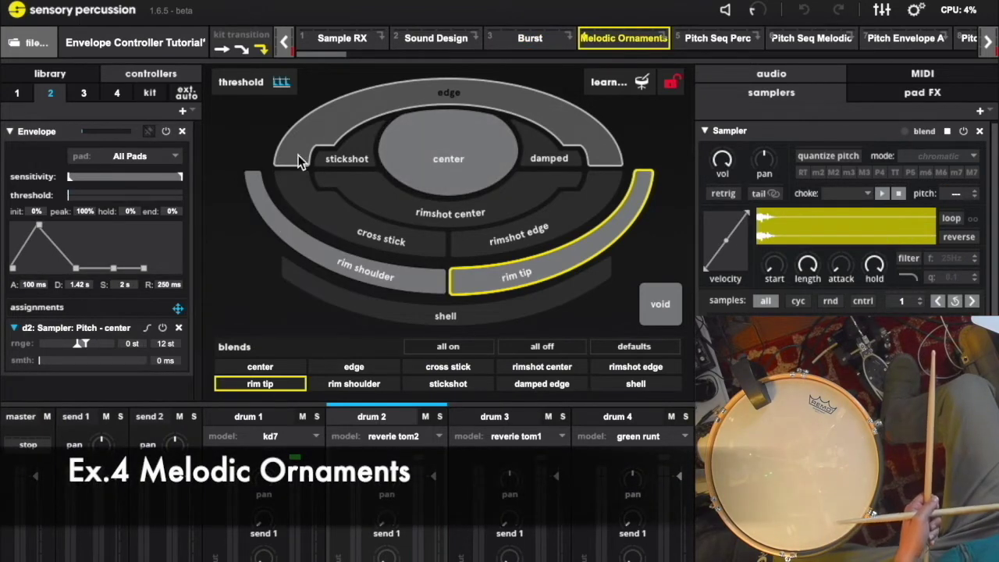
left_click(493, 158)
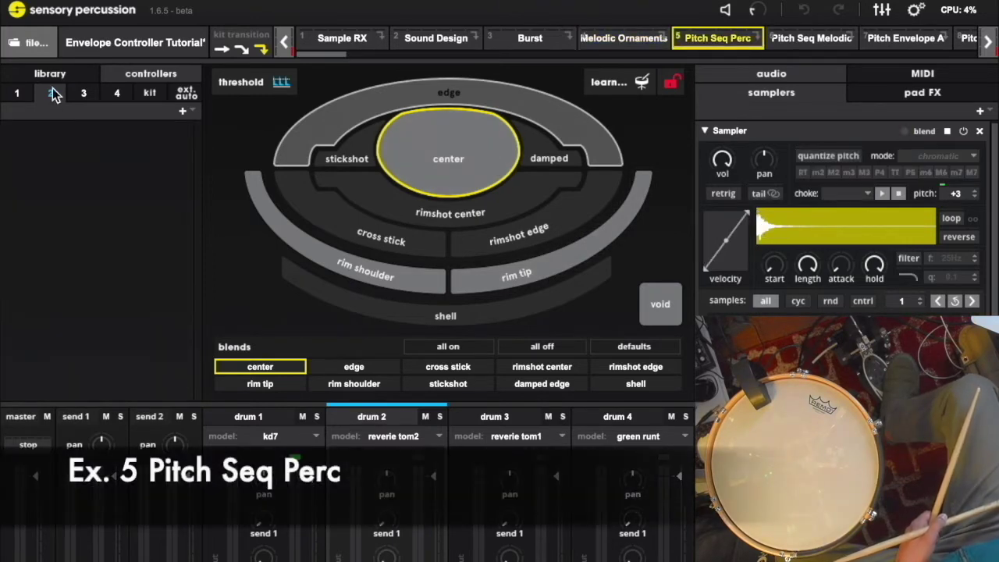
- Show controller 1, the Envelope driving drum 2 center sampler pitch
left_click(18, 93)
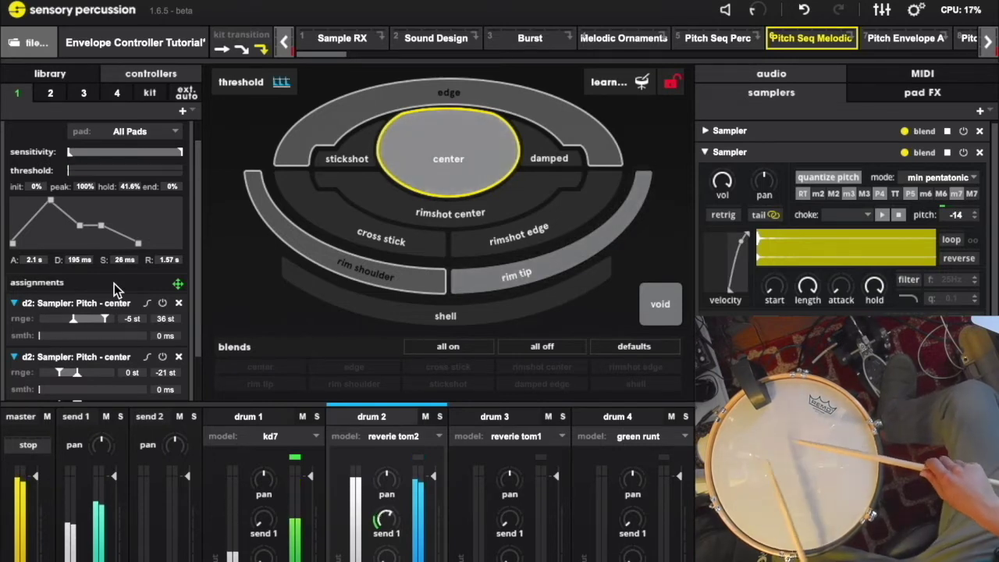
- Step to the next kit and view its controller envelopes, ending on controller 1 (0–48 st)
key("Right")
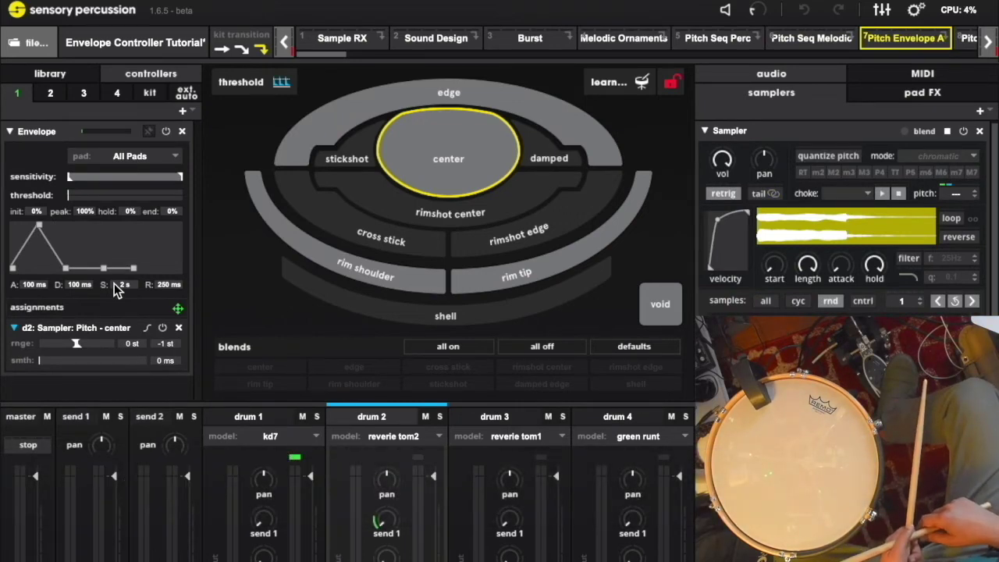
left_click(50, 94)
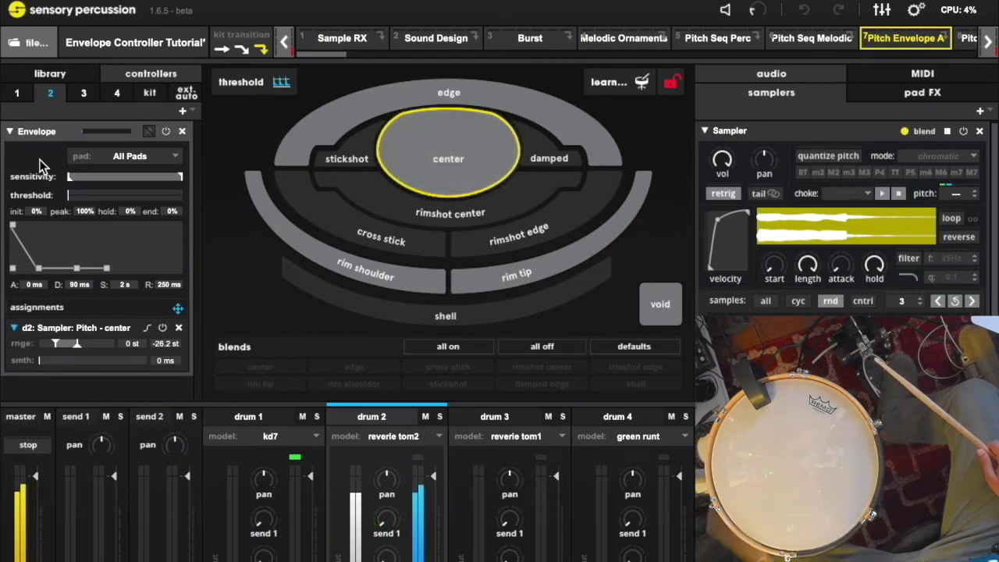
left_click(124, 178)
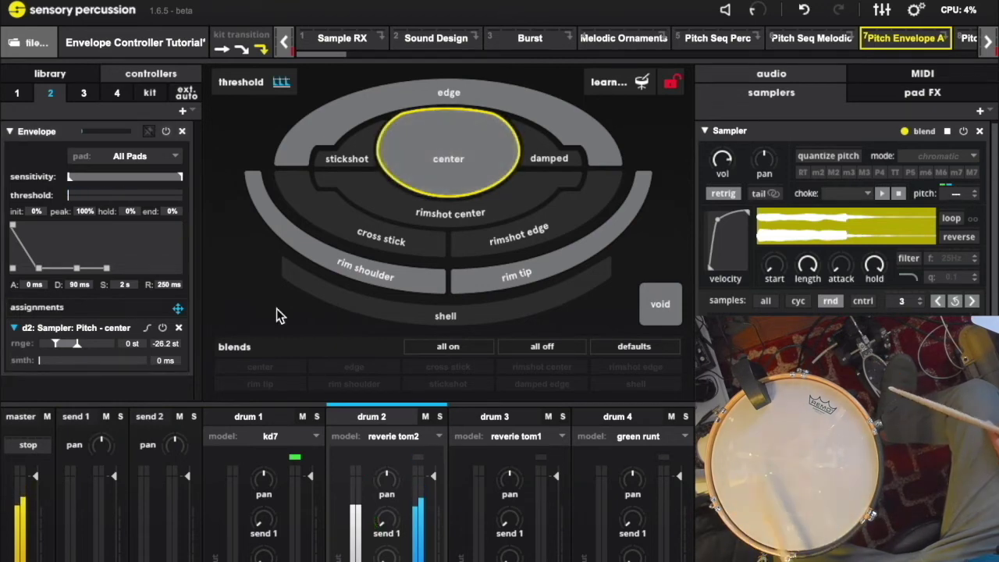
left_click(15, 94)
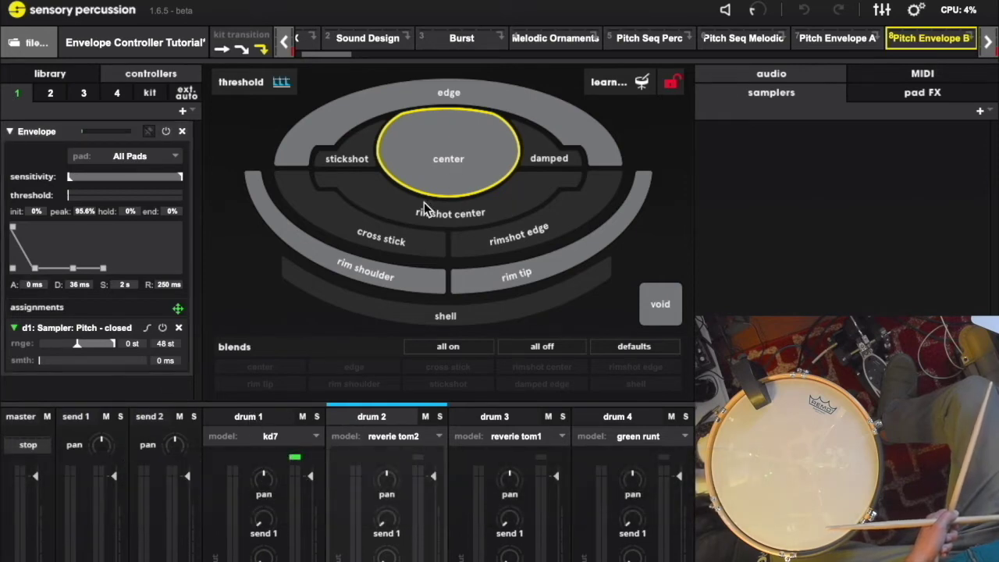
- Select drum 1 to view its zones and sampler
left_click(260, 419)
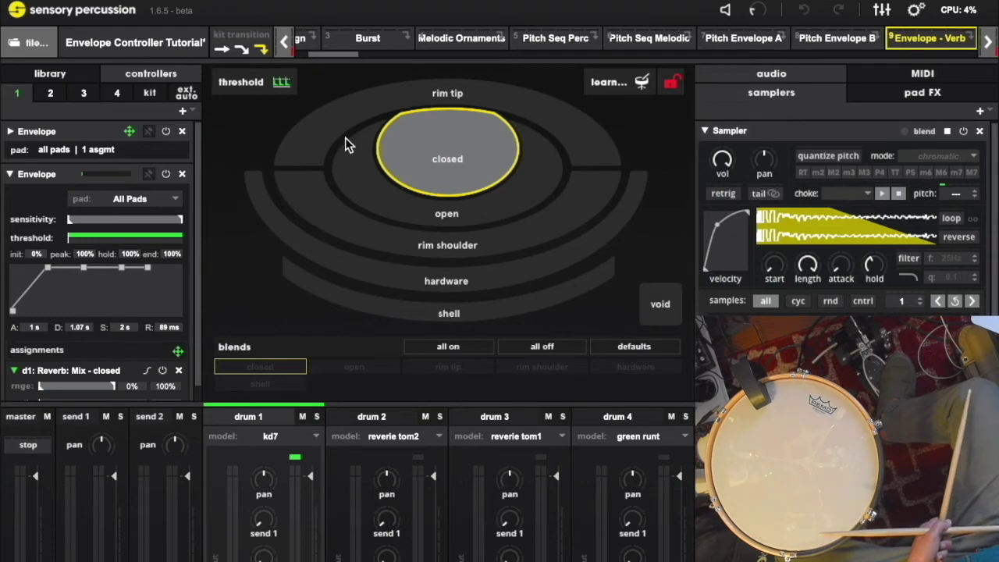
- Show drum 1's pad effects and turn the Reverb mix knob down low
left_click(945, 97)
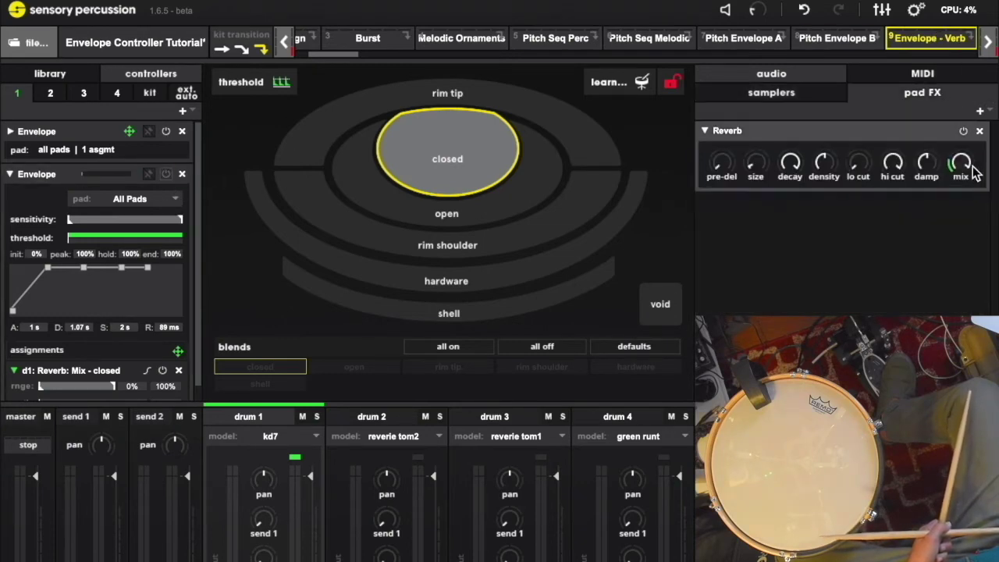
mouse_move(963, 167)
left_click_drag(963, 168, 969, 104)
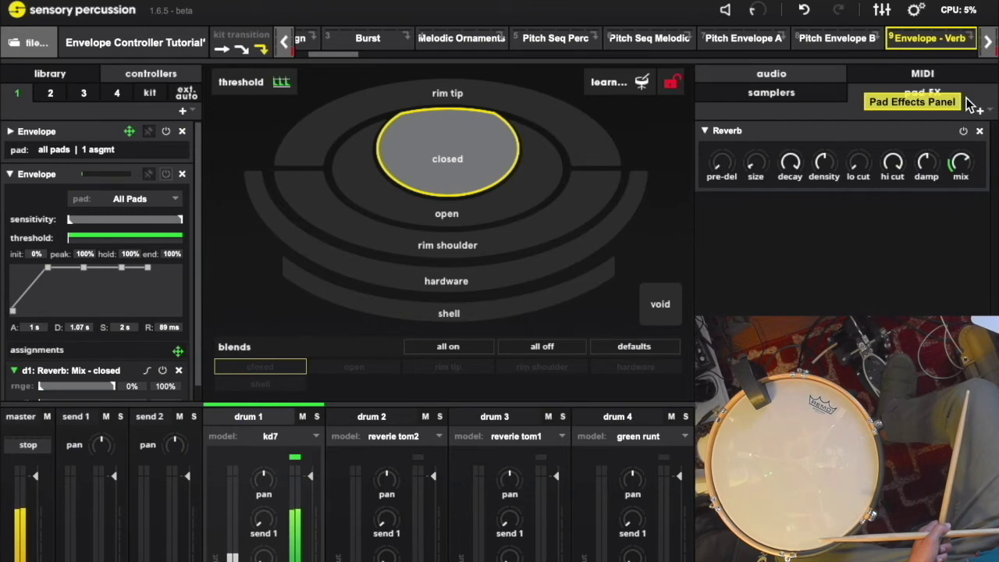
left_click_drag(967, 164, 965, 226)
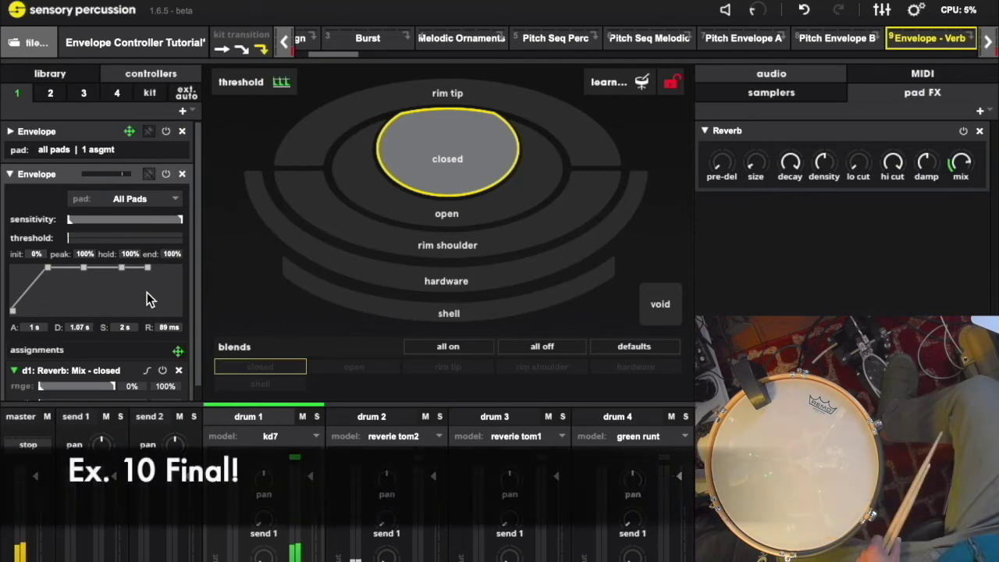
- Load the '10 Final Example!' kit and display drum 1's 12AX7 Tube, Filter and Compressor pad effects
key("Right")
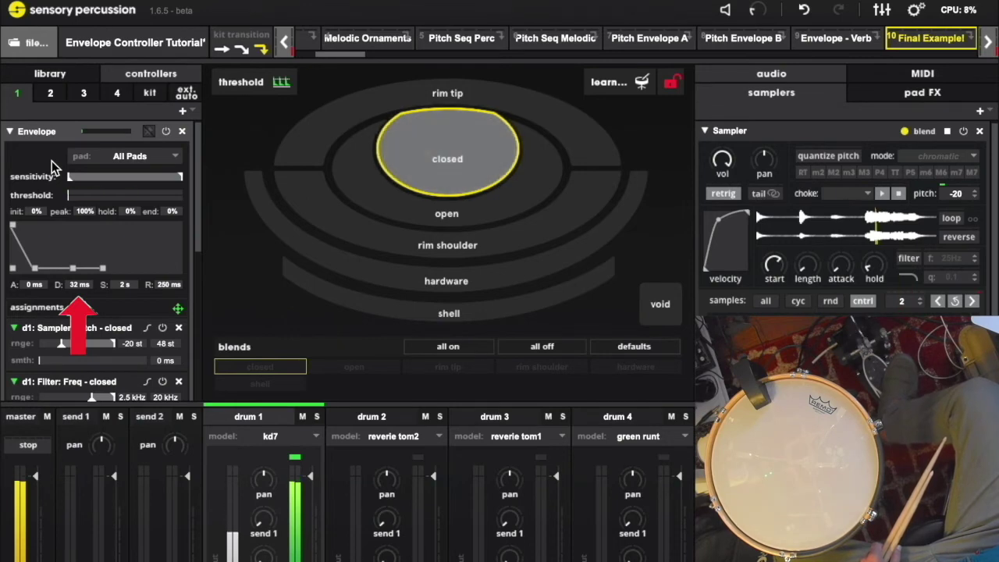
scroll(53, 168, "down", 2)
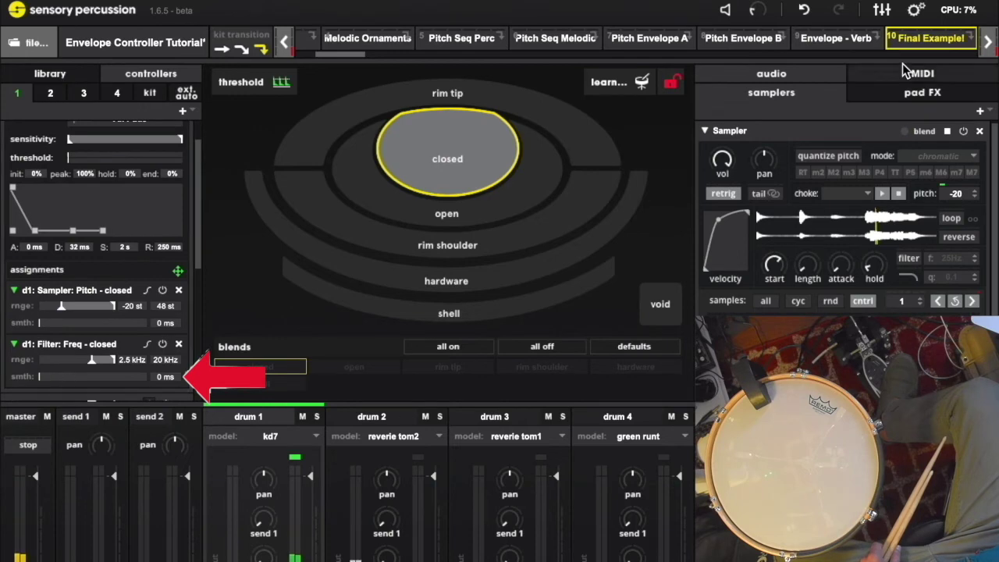
left_click(919, 92)
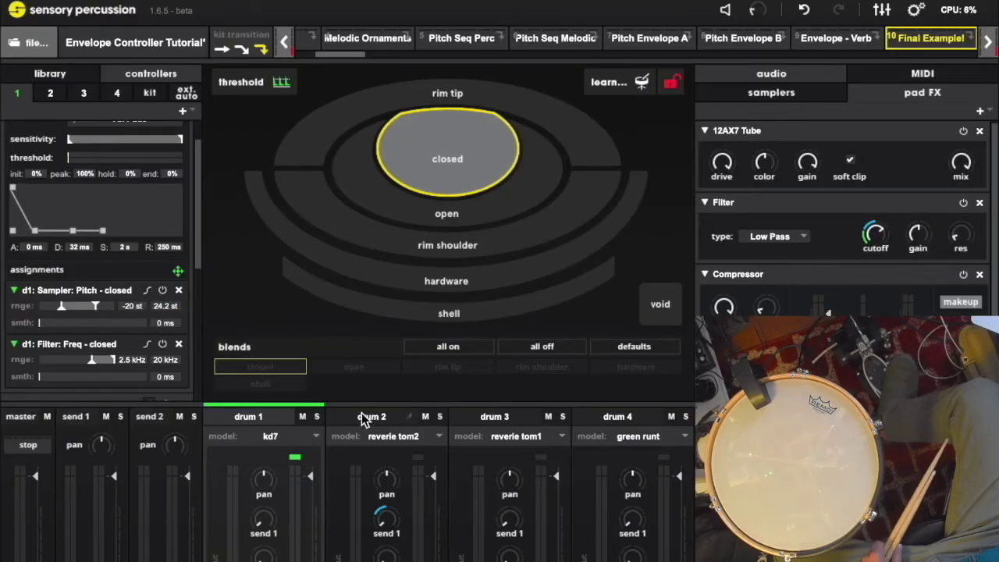
left_click(367, 418)
- Show drum 2's rim tip sampler settings, with envelope pitch modulation spanning 0–48 st
left_click(504, 277)
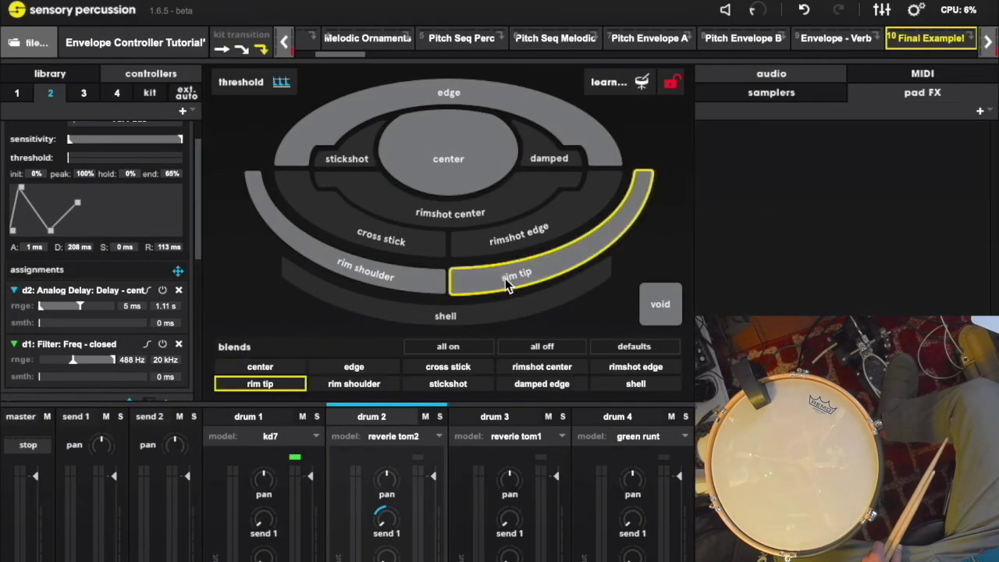
left_click(746, 95)
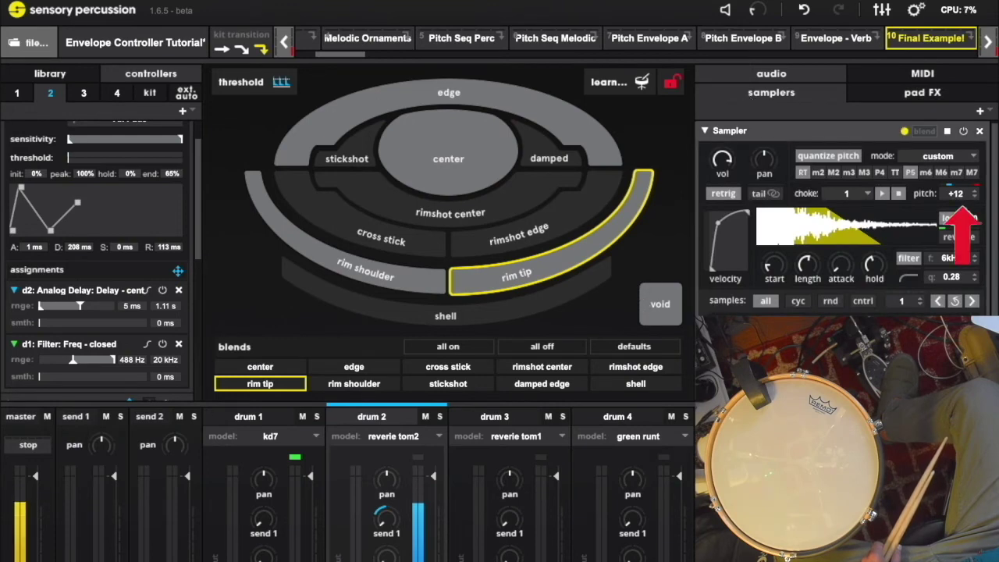
scroll(157, 247, "down", 6)
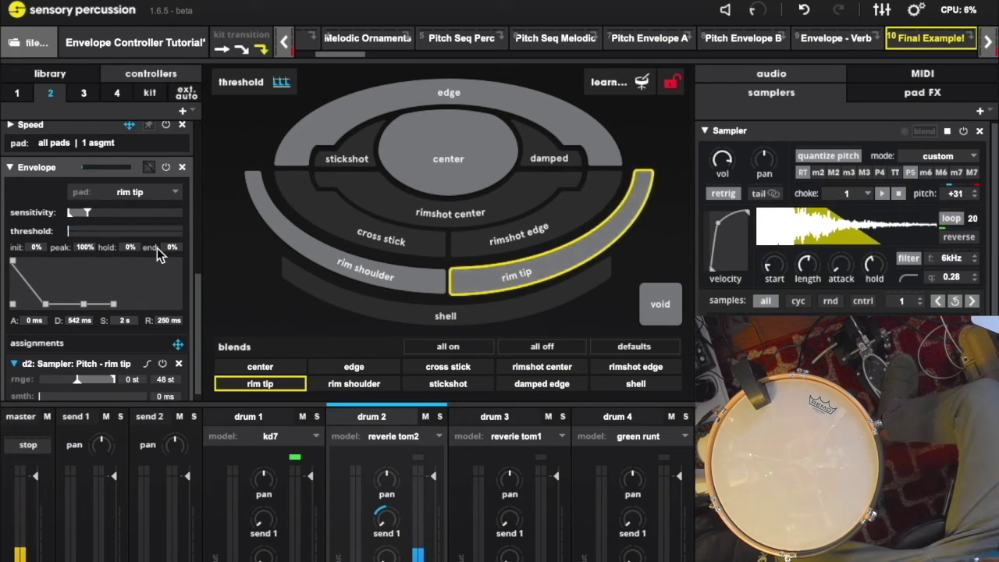
- View controller 1's Envelope reversing the rim tip sample, then controller 2's driving drum 2 delay time
left_click(19, 93)
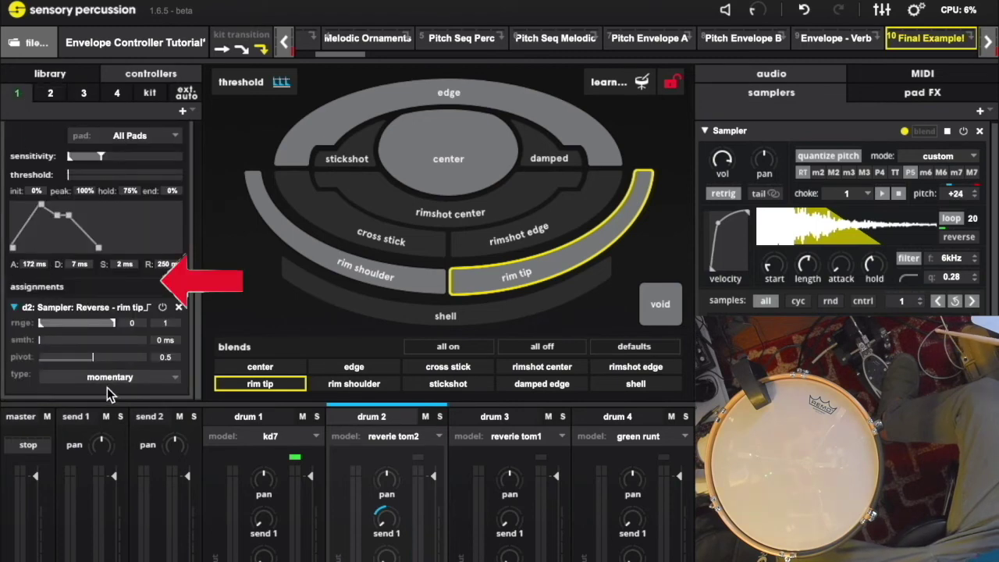
scroll(107, 387, "up", 2)
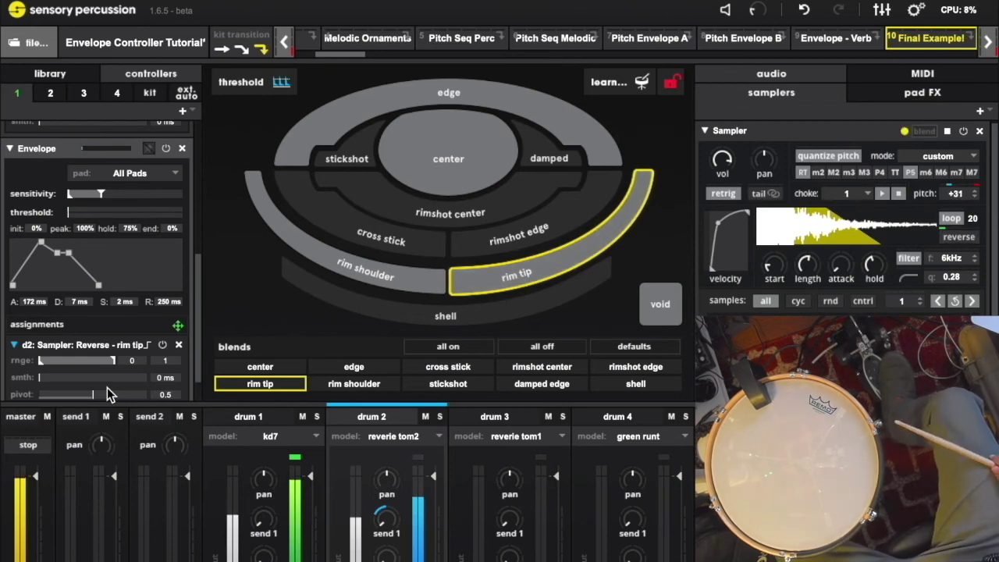
left_click(50, 93)
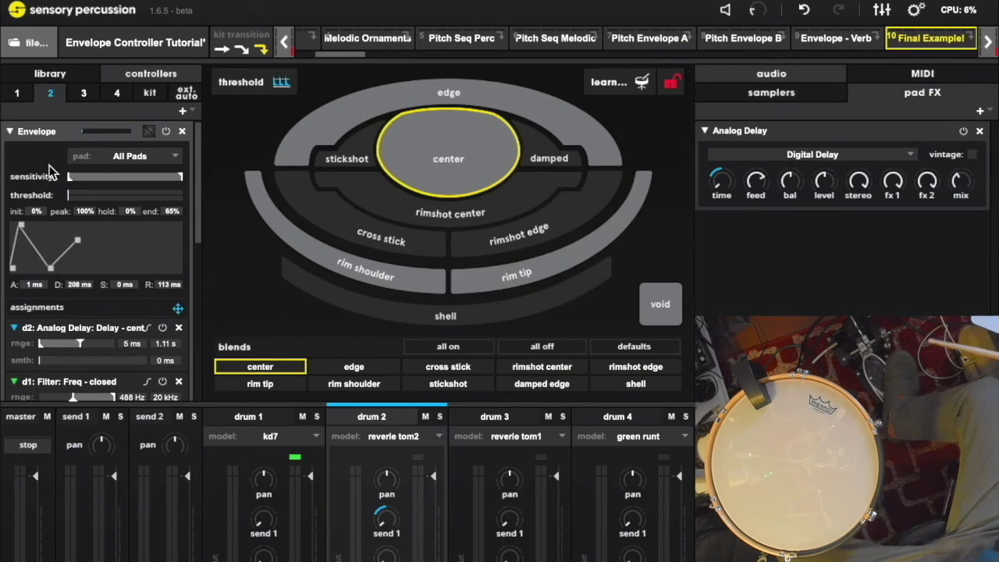